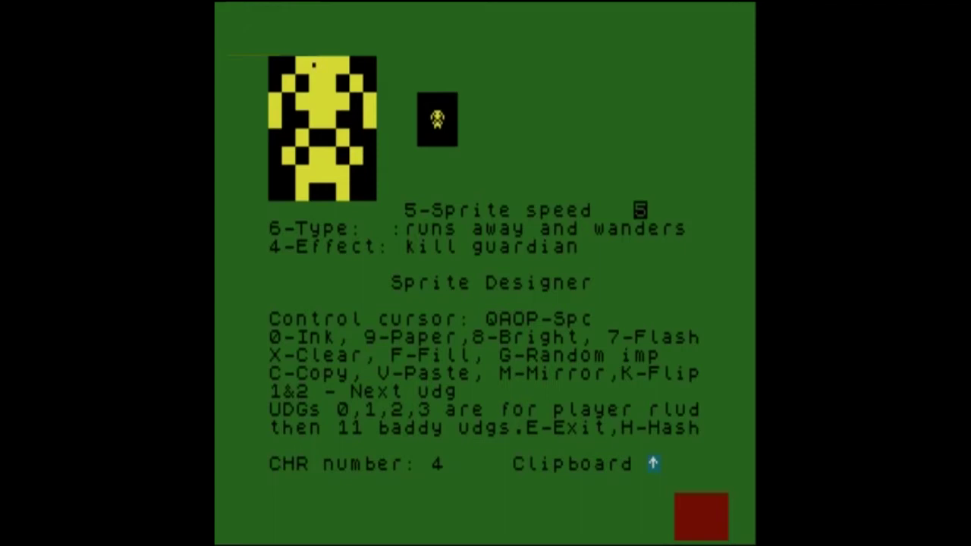
Step: Leave the sprite designer and open the block designer
{"action": "key", "text": "e"}
{"action": "key", "text": "y"}
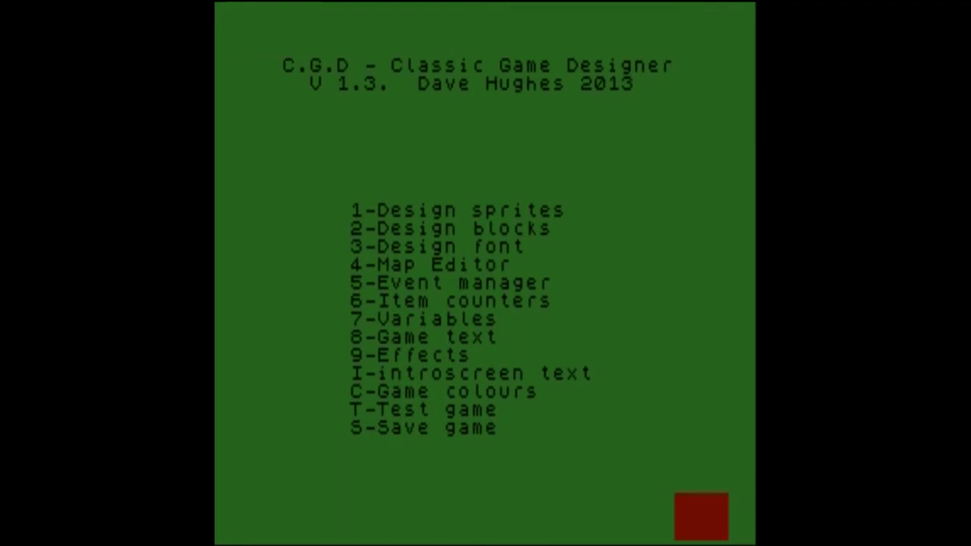
{"action": "key", "text": "2"}
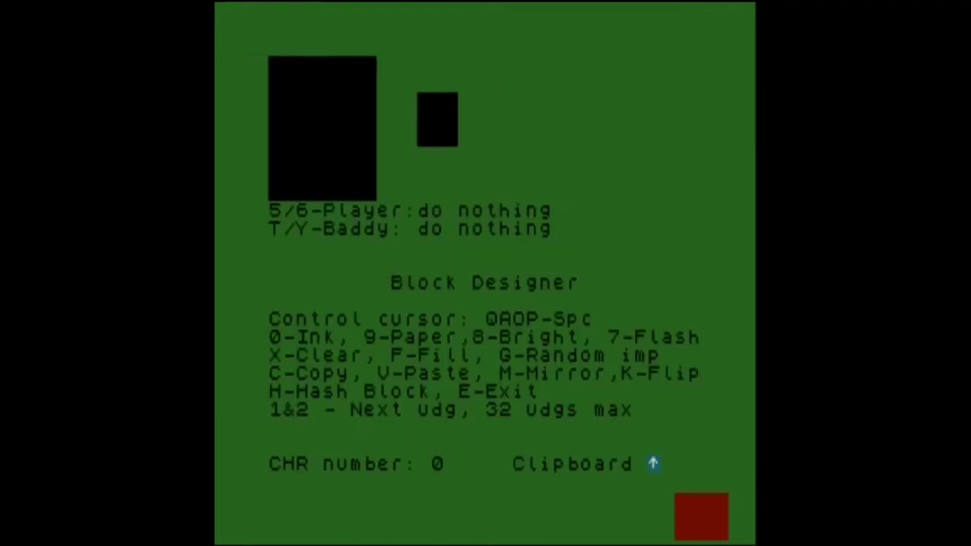
Step: Look through the first wall blocks up to CHR number 6, examining their patterns and player and baddy behaviours
{"action": "key", "text": "2"}
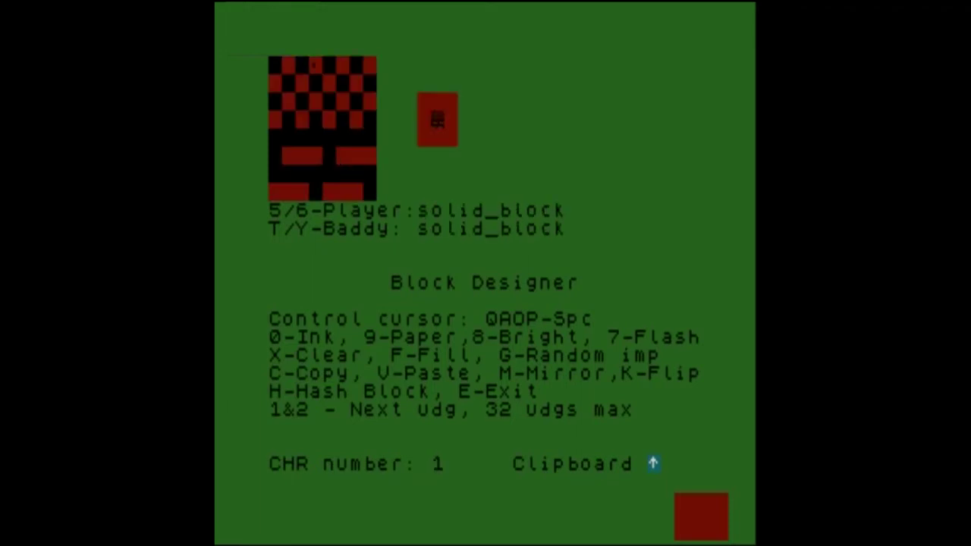
{"action": "key", "text": "2"}
{"action": "key", "text": "2"}
{"action": "key", "text": "2"}
{"action": "key", "text": "1"}
{"action": "key", "text": "2"}
{"action": "key", "text": "1"}
{"action": "key", "text": "2"}
{"action": "key", "text": "2"}
{"action": "key", "text": "1"}
{"action": "key", "text": "2"}
{"action": "key", "text": "2"}
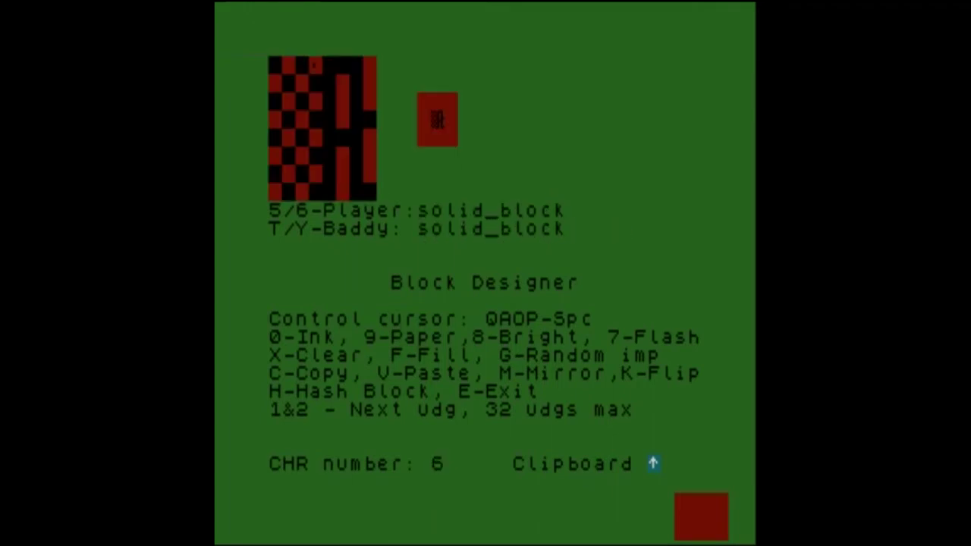
Step: Review the following blocks up to CHR number 15, comparing their graphics and player and baddy behaviours
{"action": "key", "text": "1"}
{"action": "key", "text": "2"}
{"action": "key", "text": "2"}
{"action": "key", "text": "2"}
{"action": "key", "text": "1"}
{"action": "key", "text": "2"}
{"action": "key", "text": "2"}
{"action": "key", "text": "2"}
{"action": "key", "text": "1"}
{"action": "key", "text": "1"}
{"action": "key", "text": "1"}
{"action": "key", "text": "2"}
{"action": "key", "text": "2"}
{"action": "key", "text": "2"}
{"action": "key", "text": "2"}
{"action": "key", "text": "2"}
{"action": "key", "text": "2"}
{"action": "key", "text": "2"}
{"action": "key", "text": "2"}
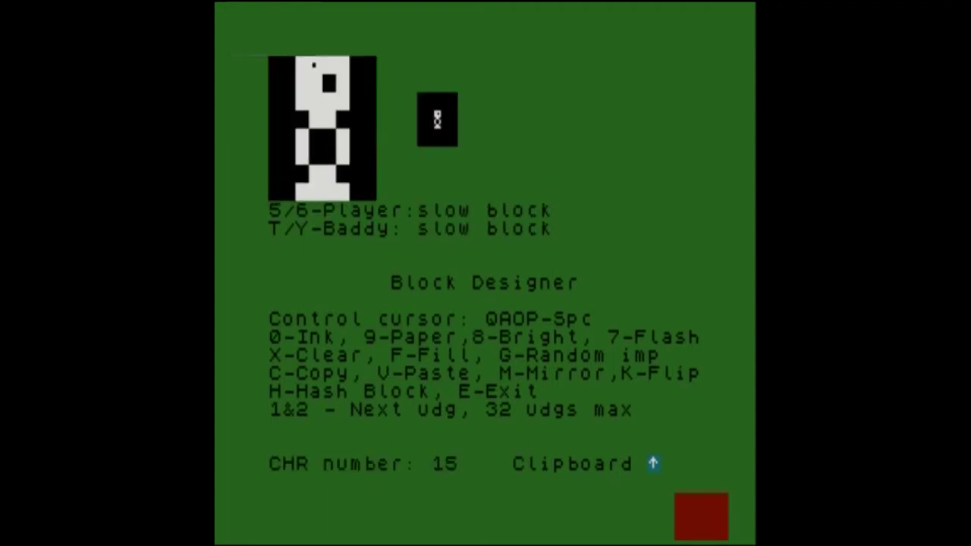
Step: Examine the remaining blocks up to the battery block at CHR number 21 and their player and baddy behaviours
{"action": "key", "text": "2"}
{"action": "key", "text": "2"}
{"action": "key", "text": "2"}
{"action": "key", "text": "2"}
{"action": "key", "text": "2"}
{"action": "key", "text": "2"}
{"action": "key", "text": "2"}
{"action": "key", "text": "1"}
{"action": "key", "text": "2"}
{"action": "key", "text": "1"}
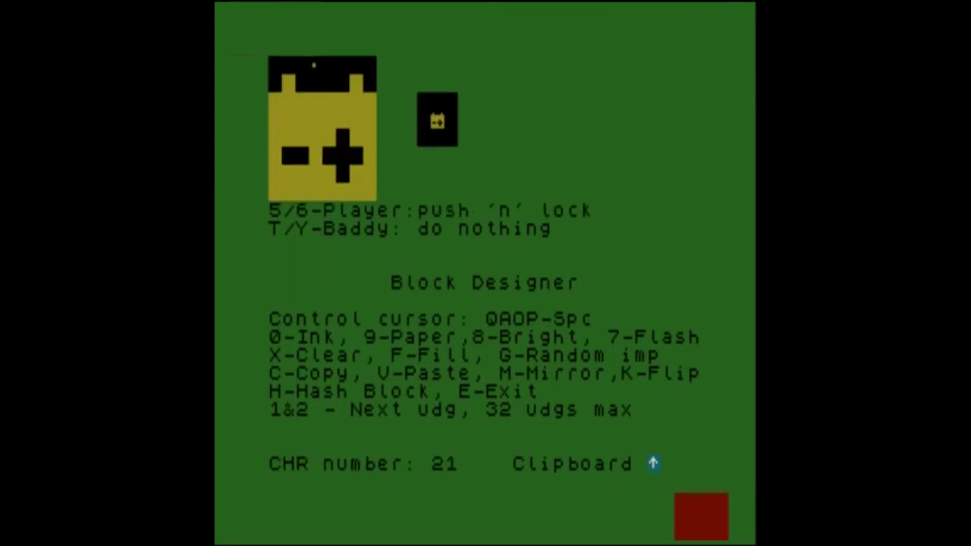
Step: Open screen 1 in the Map Editor and clear its existing layout
{"action": "key", "text": "e"}
{"action": "key", "text": "y"}
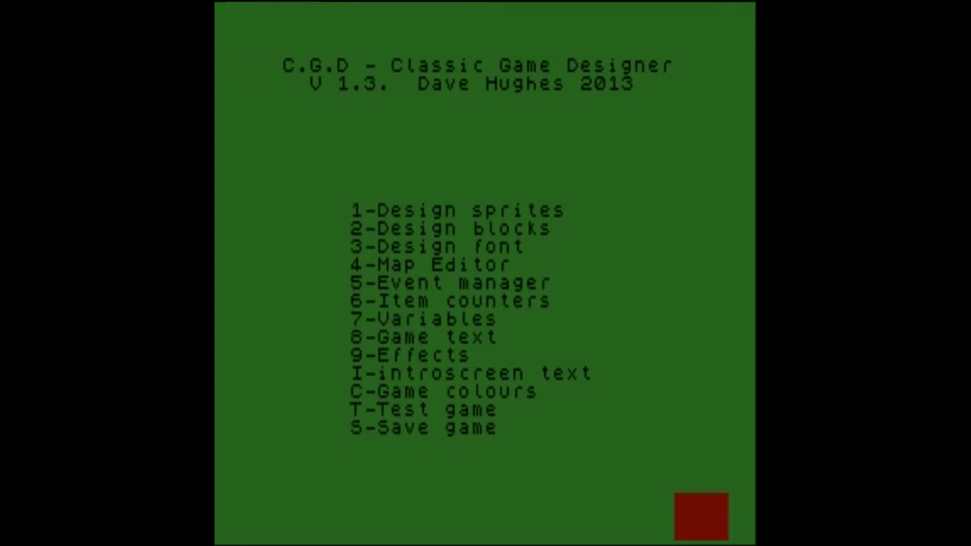
{"action": "key", "text": "4"}
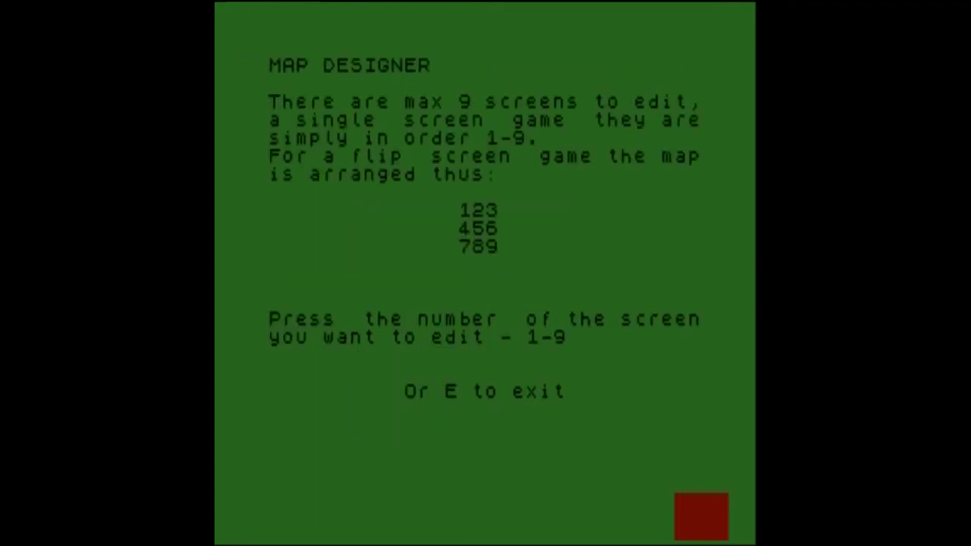
{"action": "key", "text": "1"}
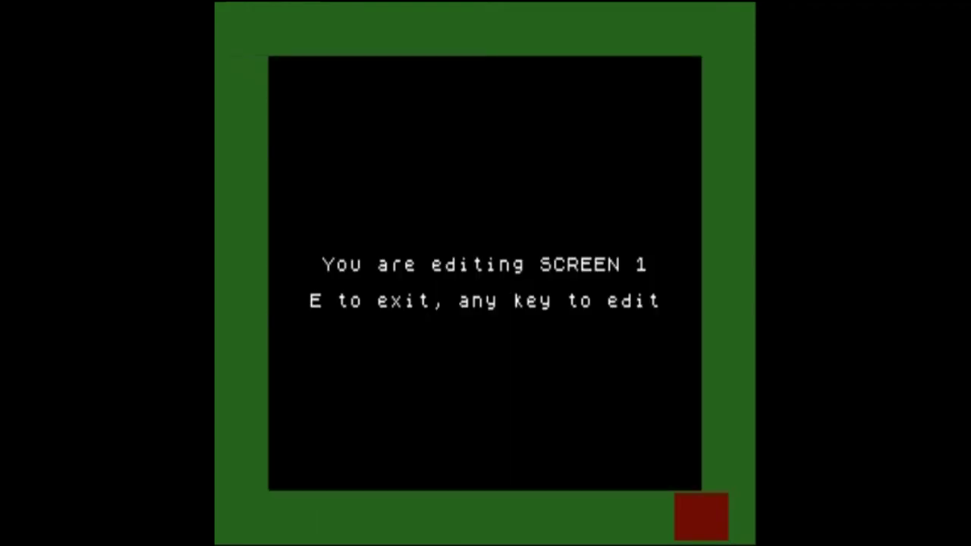
{"action": "key", "text": "space"}
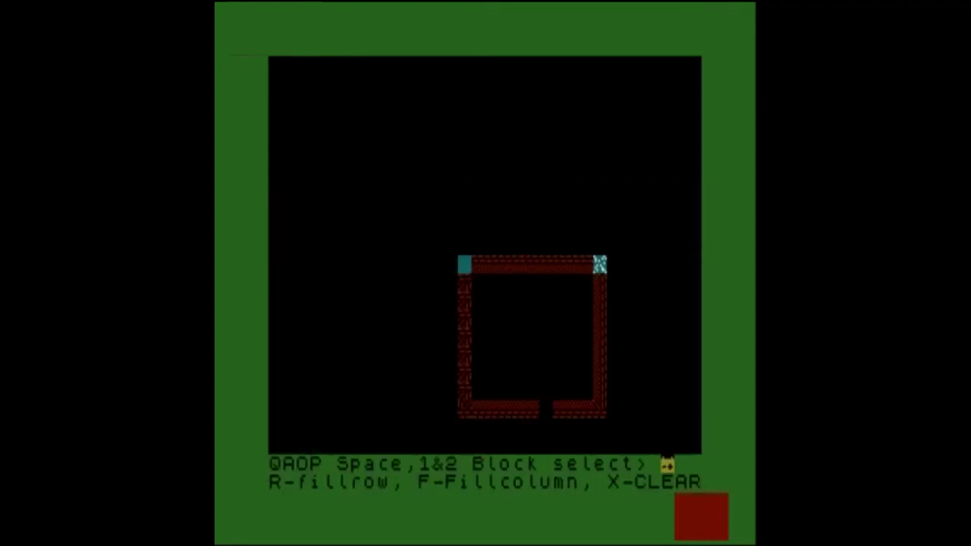
{"action": "key", "text": "x"}
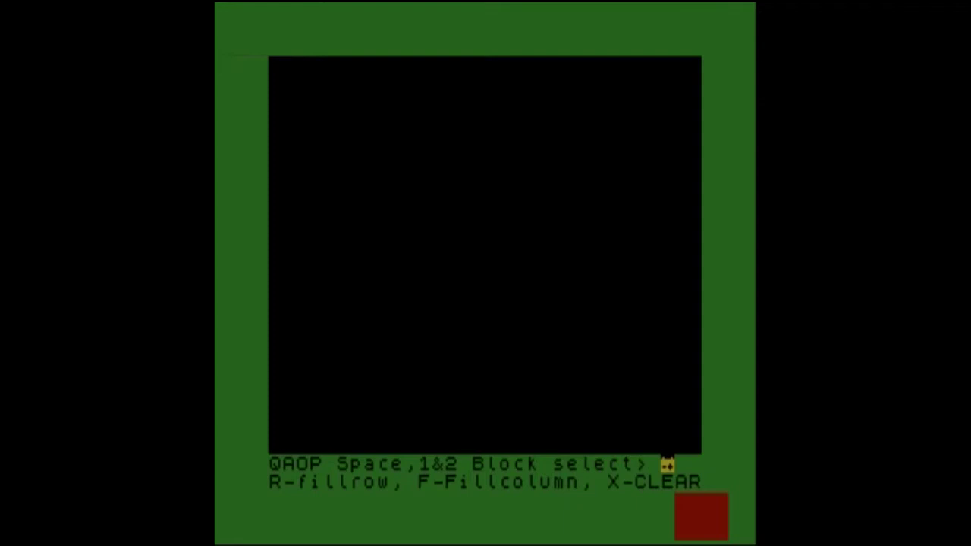
Step: Draw the solid left edge line of a vertical road in the right part of the map
{"action": "key", "text": "q"}
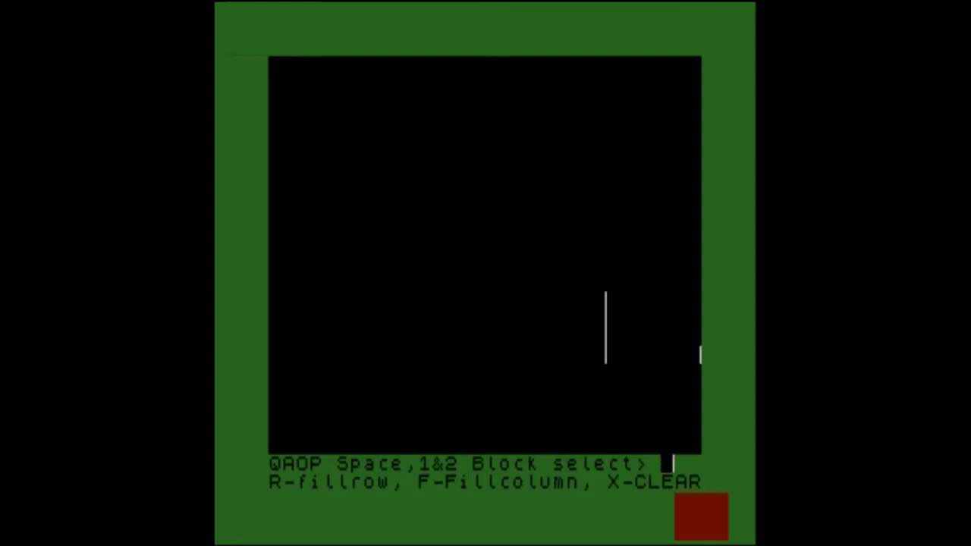
{"action": "key", "text": "space"}
{"action": "key", "text": "q"}
{"action": "key", "text": "space"}
{"action": "key", "text": "q"}
{"action": "key", "text": "q"}
{"action": "key", "text": "q"}
{"action": "key", "text": "q"}
{"action": "key", "text": "q"}
Step: Add a dashed centre line and a solid right edge line to the vertical road
{"action": "key", "text": "p"}
{"action": "key", "text": "space"}
{"action": "key", "text": "a"}
{"action": "key", "text": "a"}
{"action": "key", "text": "a"}
{"action": "key", "text": "a"}
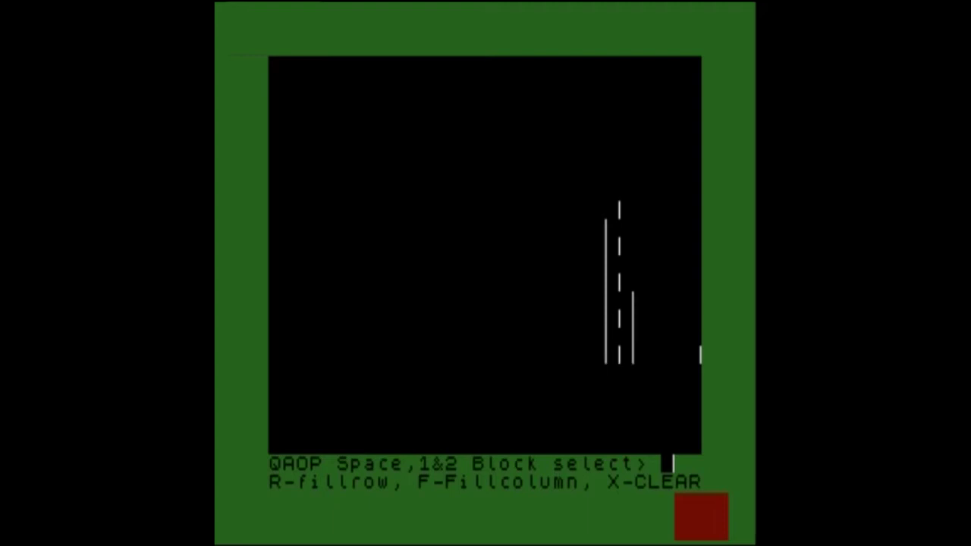
{"action": "key", "text": "q"}
{"action": "key", "text": "q"}
Step: Draw a three-block-long side road branching right from the vertical road, with solid edge lines and a dashed centre line
{"action": "key", "text": "2"}
{"action": "key", "text": "space"}
{"action": "key", "text": "p"}
{"action": "key", "text": "space"}
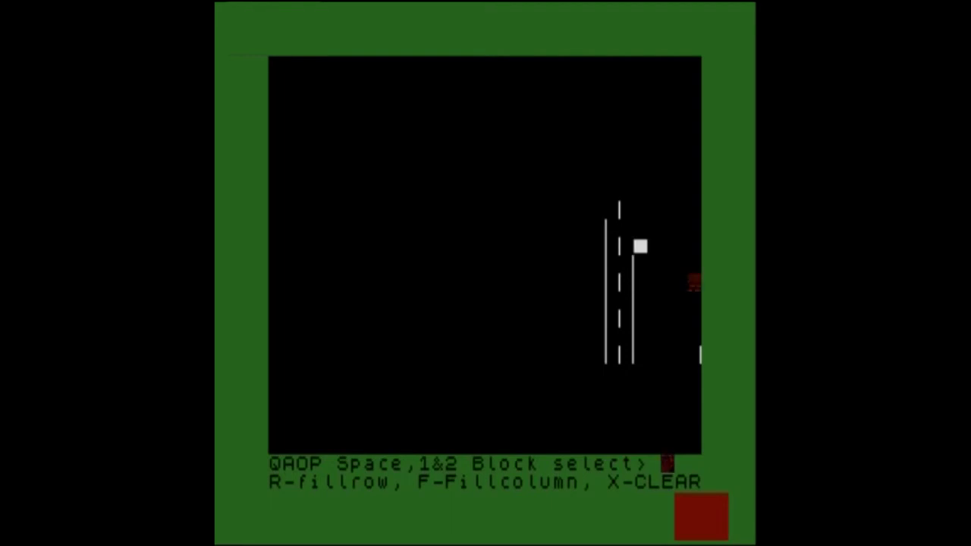
{"action": "key", "text": "2"}
{"action": "key", "text": "2"}
{"action": "key", "text": "2"}
{"action": "key", "text": "2"}
{"action": "key", "text": "2"}
{"action": "key", "text": "2"}
{"action": "key", "text": "2"}
{"action": "key", "text": "2"}
{"action": "key", "text": "2"}
{"action": "key", "text": "space"}
{"action": "key", "text": "p"}
{"action": "key", "text": "space"}
{"action": "key", "text": "space"}
{"action": "key", "text": "q"}
{"action": "key", "text": "space"}
{"action": "key", "text": "q"}
{"action": "key", "text": "p"}
{"action": "key", "text": "p"}
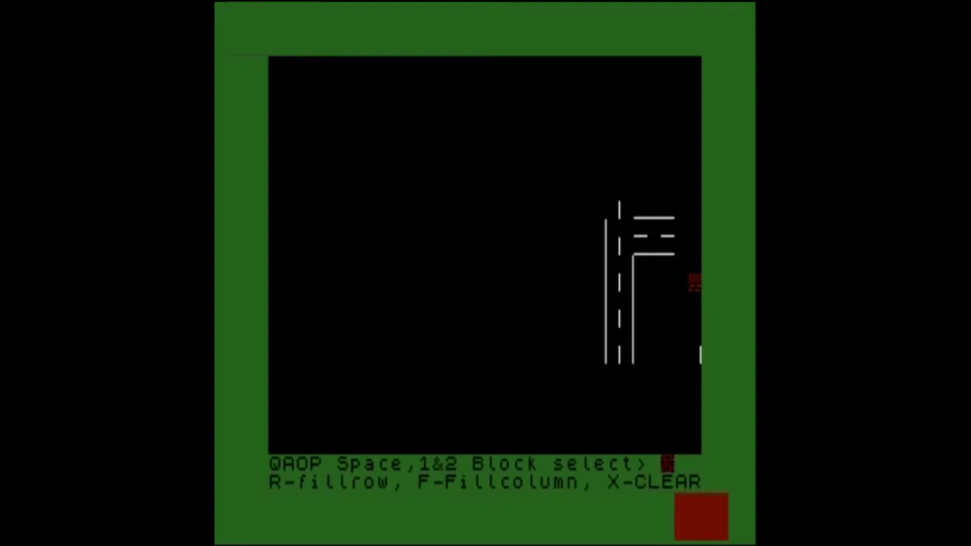
Step: Build the house's right wall downward from brick blocks, five blocks tall and ending in a corner block, west of the road
{"action": "key", "text": "2"}
{"action": "key", "text": "o"}
{"action": "key", "text": "space"}
{"action": "key", "text": "a"}
{"action": "key", "text": "o"}
{"action": "key", "text": "space"}
{"action": "key", "text": "a"}
{"action": "key", "text": "space"}
{"action": "key", "text": "a"}
{"action": "key", "text": "space"}
{"action": "key", "text": "a"}
{"action": "key", "text": "space"}
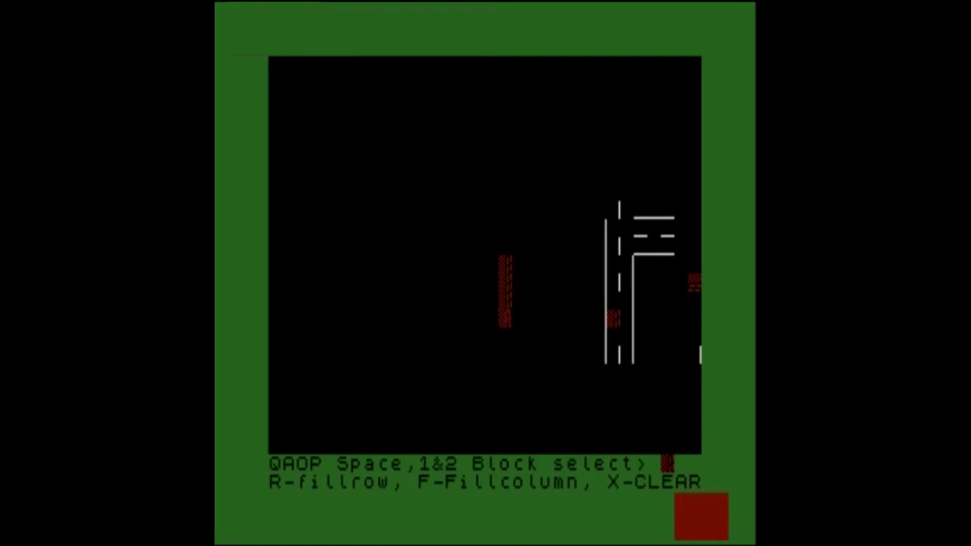
{"action": "key", "text": "a"}
{"action": "key", "text": "space"}
{"action": "key", "text": "a"}
{"action": "key", "text": "space"}
Step: Build the house's bottom brick wall seven blocks leftward from the lower-right corner
{"action": "key", "text": "o"}
{"action": "key", "text": "space"}
{"action": "key", "text": "o"}
{"action": "key", "text": "space"}
{"action": "key", "text": "o"}
{"action": "key", "text": "space"}
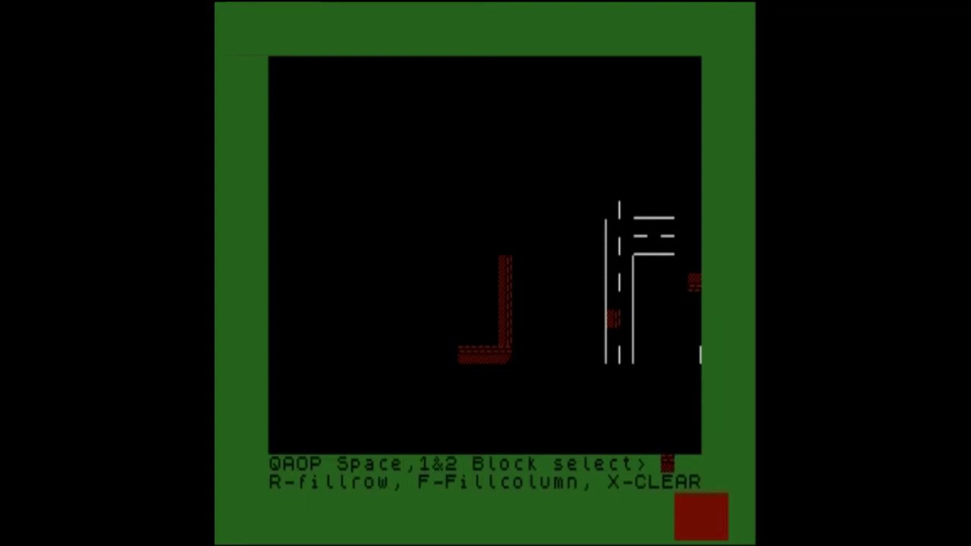
{"action": "key", "text": "o"}
{"action": "key", "text": "space"}
{"action": "key", "text": "o"}
{"action": "key", "text": "space"}
{"action": "key", "text": "o"}
{"action": "key", "text": "space"}
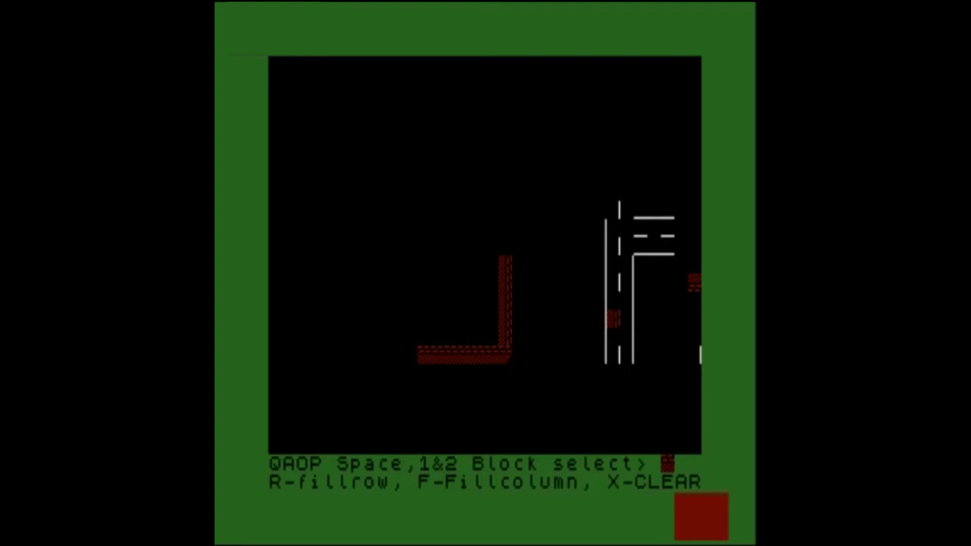
{"action": "key", "text": "o"}
{"action": "key", "text": "space"}
Step: Build the house's left brick wall nine blocks upward from the left end of the bottom wall
{"action": "key", "text": "q"}
{"action": "key", "text": "space"}
{"action": "key", "text": "q"}
{"action": "key", "text": "space"}
{"action": "key", "text": "q"}
{"action": "key", "text": "space"}
{"action": "key", "text": "q"}
{"action": "key", "text": "space"}
{"action": "key", "text": "q"}
{"action": "key", "text": "space"}
{"action": "key", "text": "q"}
{"action": "key", "text": "space"}
{"action": "key", "text": "q"}
{"action": "key", "text": "space"}
{"action": "key", "text": "q"}
{"action": "key", "text": "space"}
{"action": "key", "text": "q"}
{"action": "key", "text": "space"}
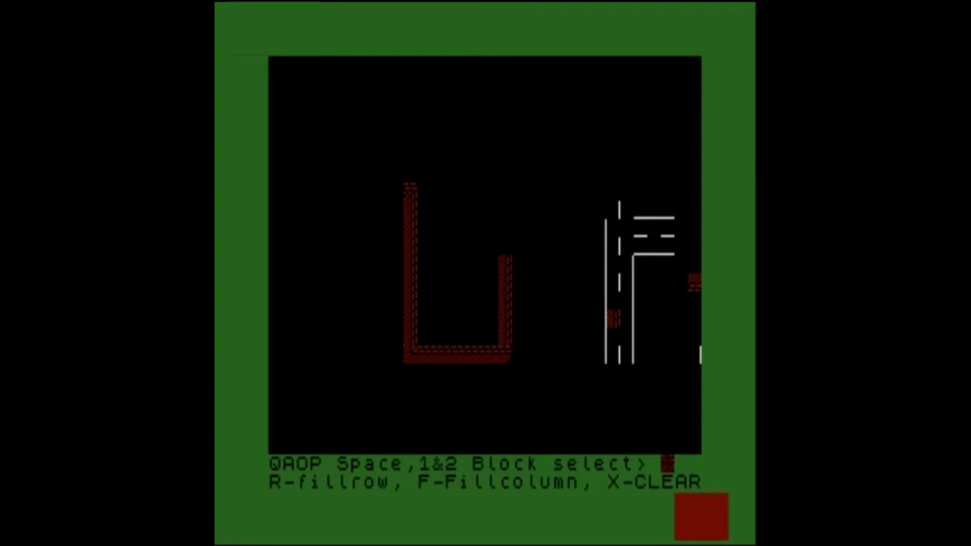
{"action": "key", "text": "q"}
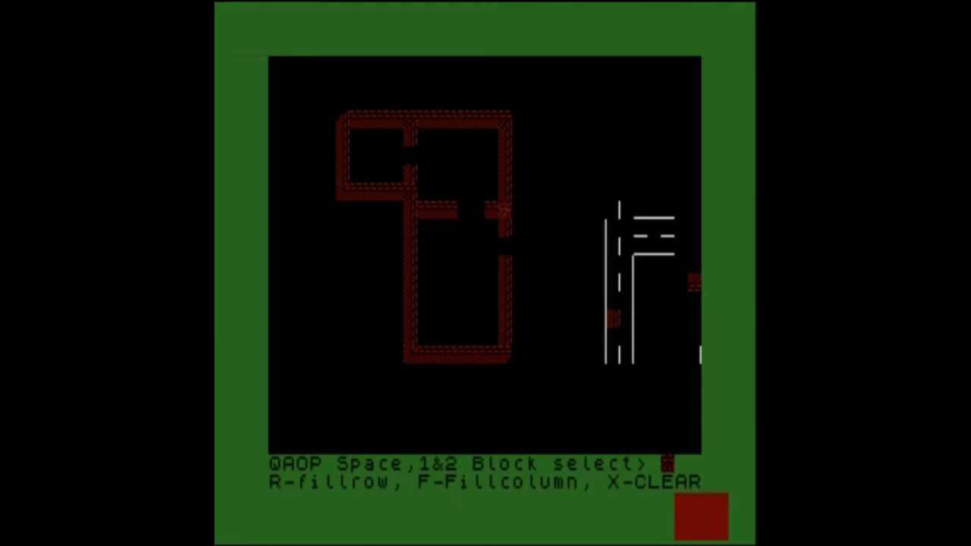
Step: Extend the inner wall between the two large rooms one block left, leaving a doorway one block wide
{"action": "key", "text": "o"}
{"action": "key", "text": "o"}
{"action": "key", "text": "2"}
{"action": "key", "text": "2"}
{"action": "key", "text": "2"}
{"action": "key", "text": "2"}
{"action": "key", "text": "2"}
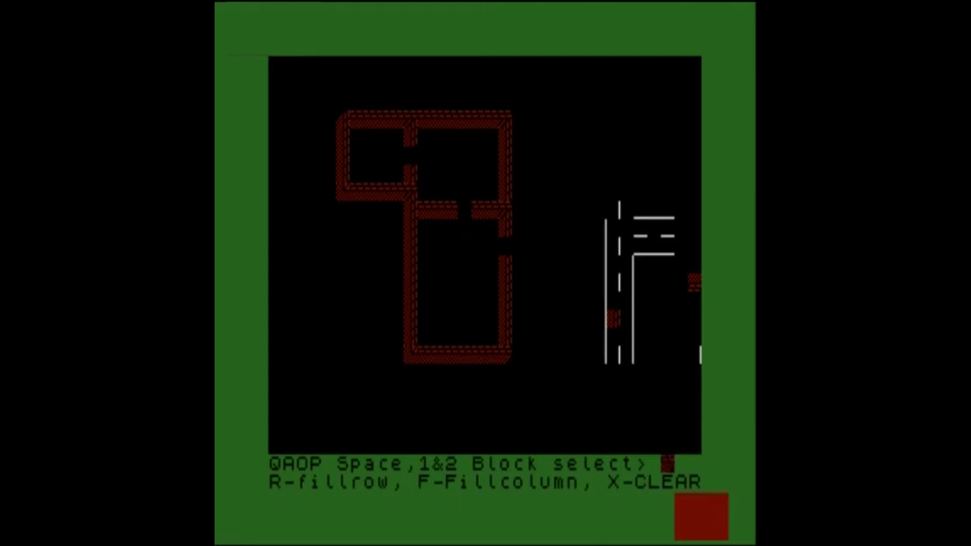